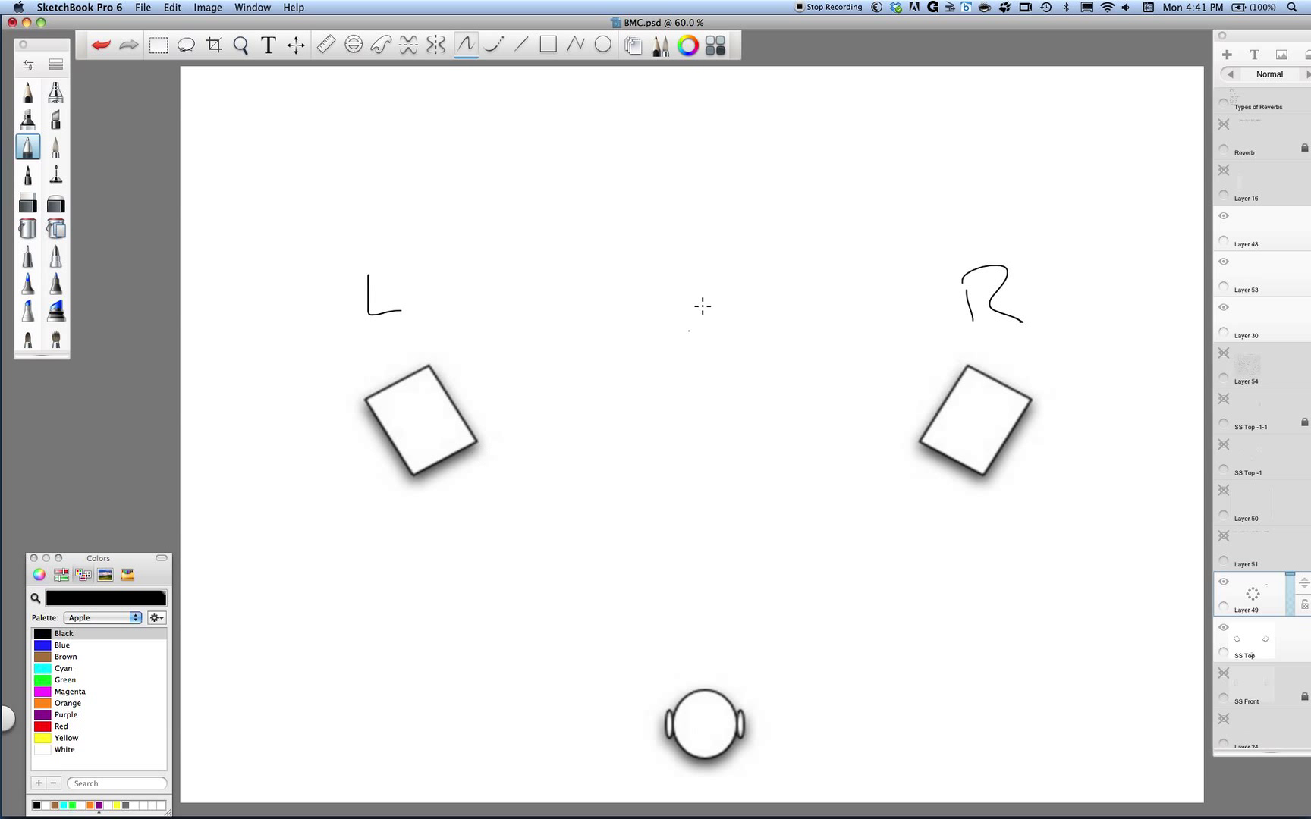
# Draw a circled letter M midway between the two speakers and write IN with a Ø symbol above it.
pyautogui.moveTo(653, 453)
pyautogui.mouseDown()
pyautogui.moveTo(665, 393)
pyautogui.moveTo(722, 425)
pyautogui.moveTo(714, 437)
pyautogui.moveTo(678, 397)
pyautogui.moveTo(652, 455)
pyautogui.mouseUp()
pyautogui.moveTo(719, 361)
pyautogui.mouseDown()
pyautogui.moveTo(743, 418)
pyautogui.moveTo(662, 364)
pyautogui.mouseUp()
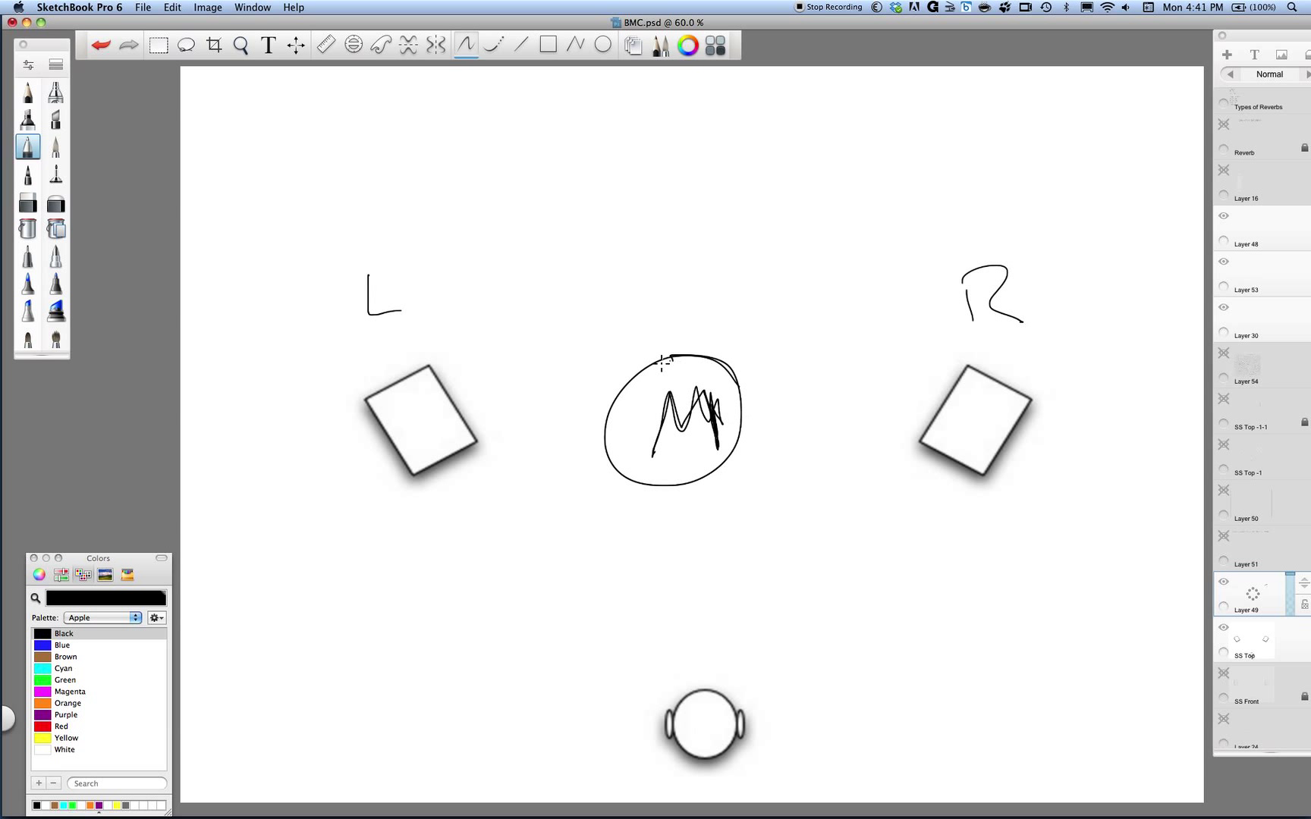
pyautogui.moveTo(648, 245); pyautogui.dragTo(647, 292)
pyautogui.moveTo(666, 285)
pyautogui.mouseDown()
pyautogui.moveTo(695, 270)
pyautogui.moveTo(698, 245)
pyautogui.mouseUp()
pyautogui.moveTo(695, 302)
pyautogui.mouseDown()
pyautogui.moveTo(679, 307)
pyautogui.moveTo(692, 302)
pyautogui.mouseUp()
pyautogui.moveTo(695, 301); pyautogui.dragTo(668, 352)
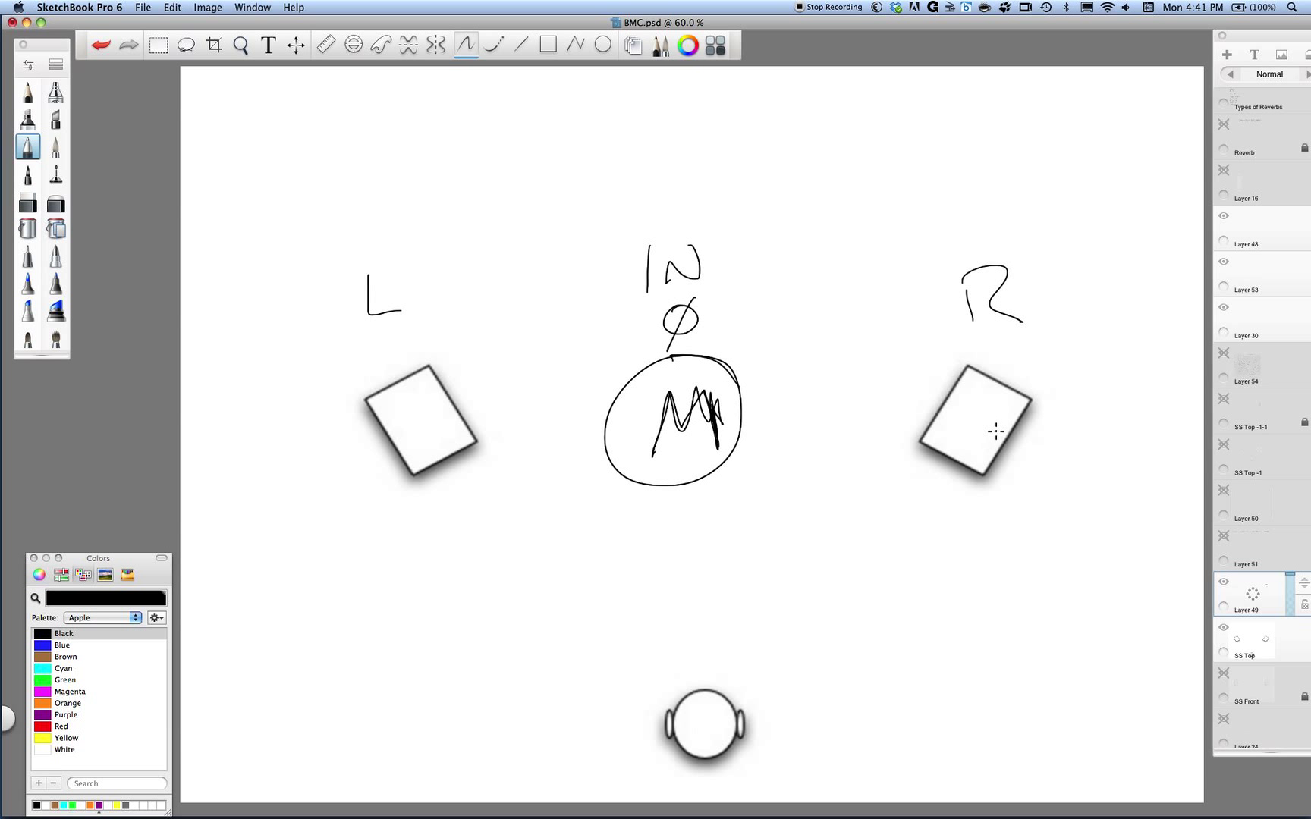
# Circle both speakers and draw a line down from each, labelling the L speaker IN and the R speaker Ø.
pyautogui.moveTo(459, 341)
pyautogui.mouseDown()
pyautogui.moveTo(369, 358)
pyautogui.moveTo(489, 468)
pyautogui.moveTo(433, 342)
pyautogui.mouseUp()
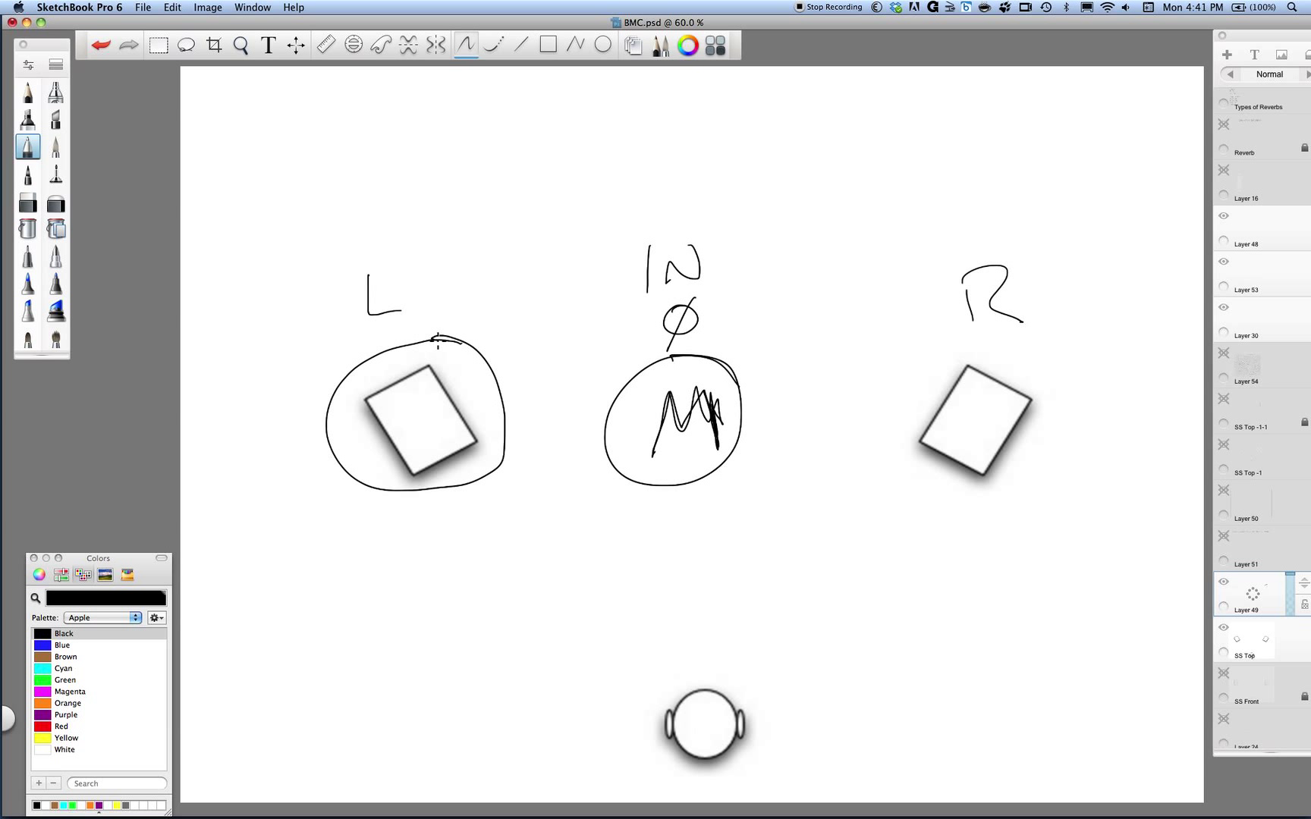
pyautogui.moveTo(1038, 366)
pyautogui.mouseDown()
pyautogui.moveTo(956, 331)
pyautogui.moveTo(1059, 395)
pyautogui.moveTo(1003, 371)
pyautogui.mouseUp()
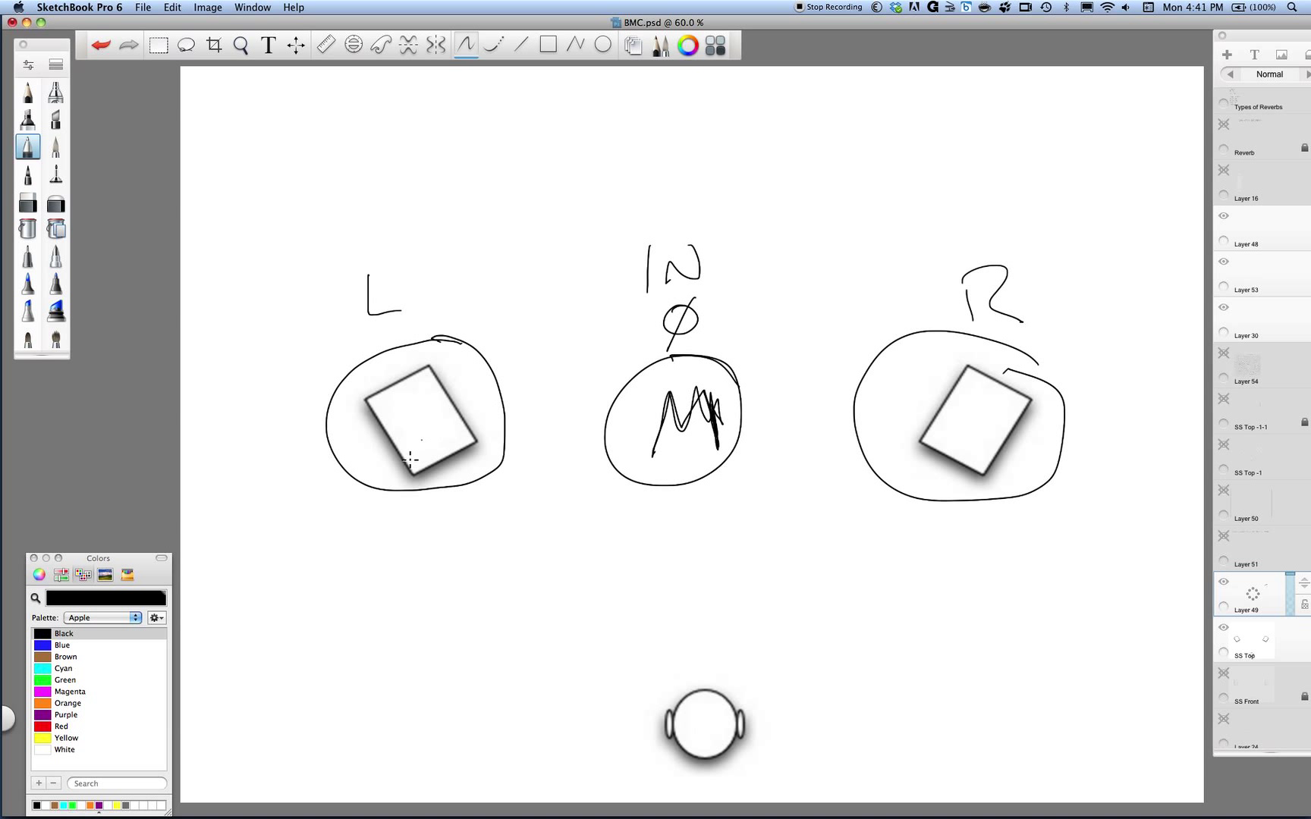
pyautogui.moveTo(412, 496); pyautogui.dragTo(422, 579)
pyautogui.moveTo(1003, 495); pyautogui.dragTo(1016, 582)
pyautogui.moveTo(394, 624)
pyautogui.mouseDown()
pyautogui.moveTo(393, 652)
pyautogui.moveTo(430, 626)
pyautogui.mouseUp()
pyautogui.moveTo(1019, 613); pyautogui.dragTo(1006, 644)
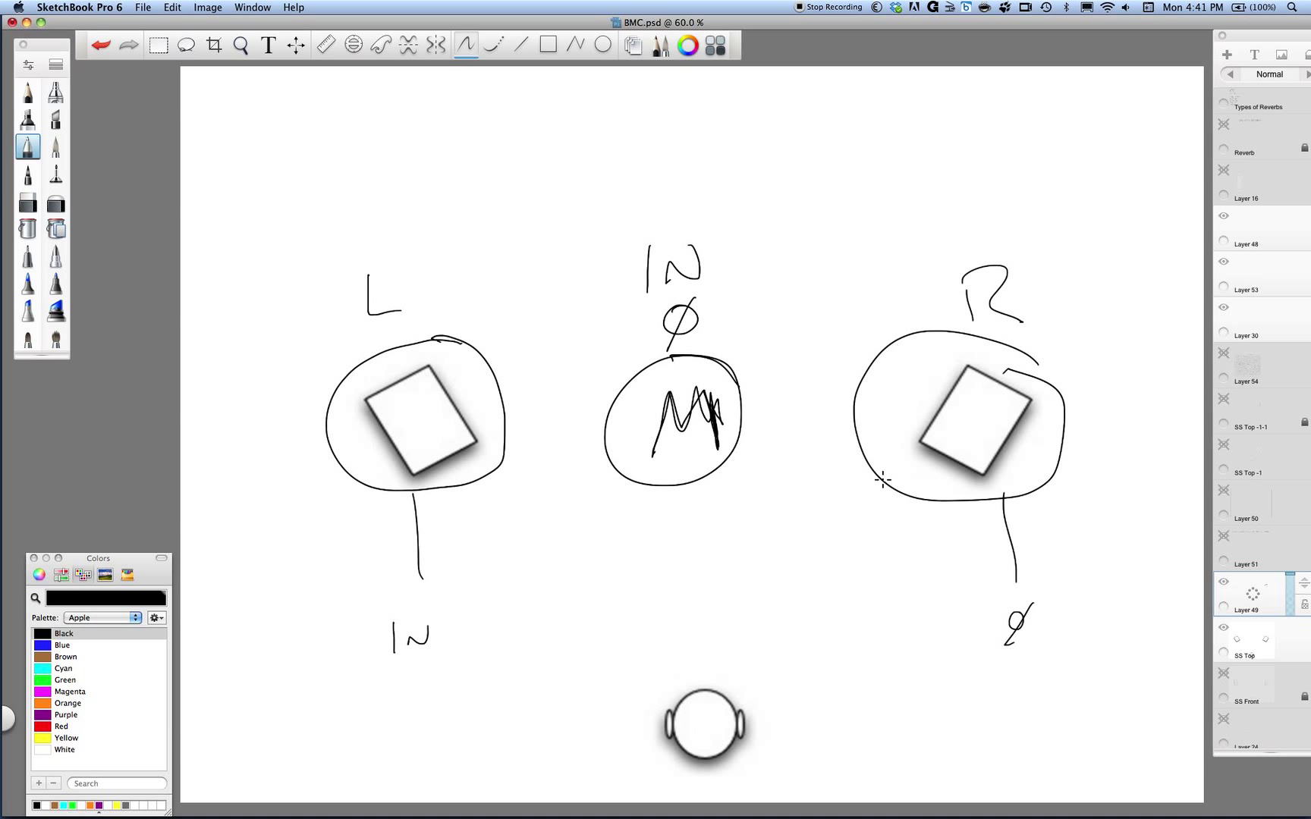
# Sketch a mid-side pickup pattern above the diagram, with two side-by-side circles, a dividing line and a third circle beneath.
pyautogui.moveTo(788, 161)
pyautogui.mouseDown()
pyautogui.moveTo(828, 215)
pyautogui.moveTo(813, 158)
pyautogui.moveTo(747, 97)
pyautogui.moveTo(866, 129)
pyautogui.moveTo(792, 124)
pyautogui.mouseUp()
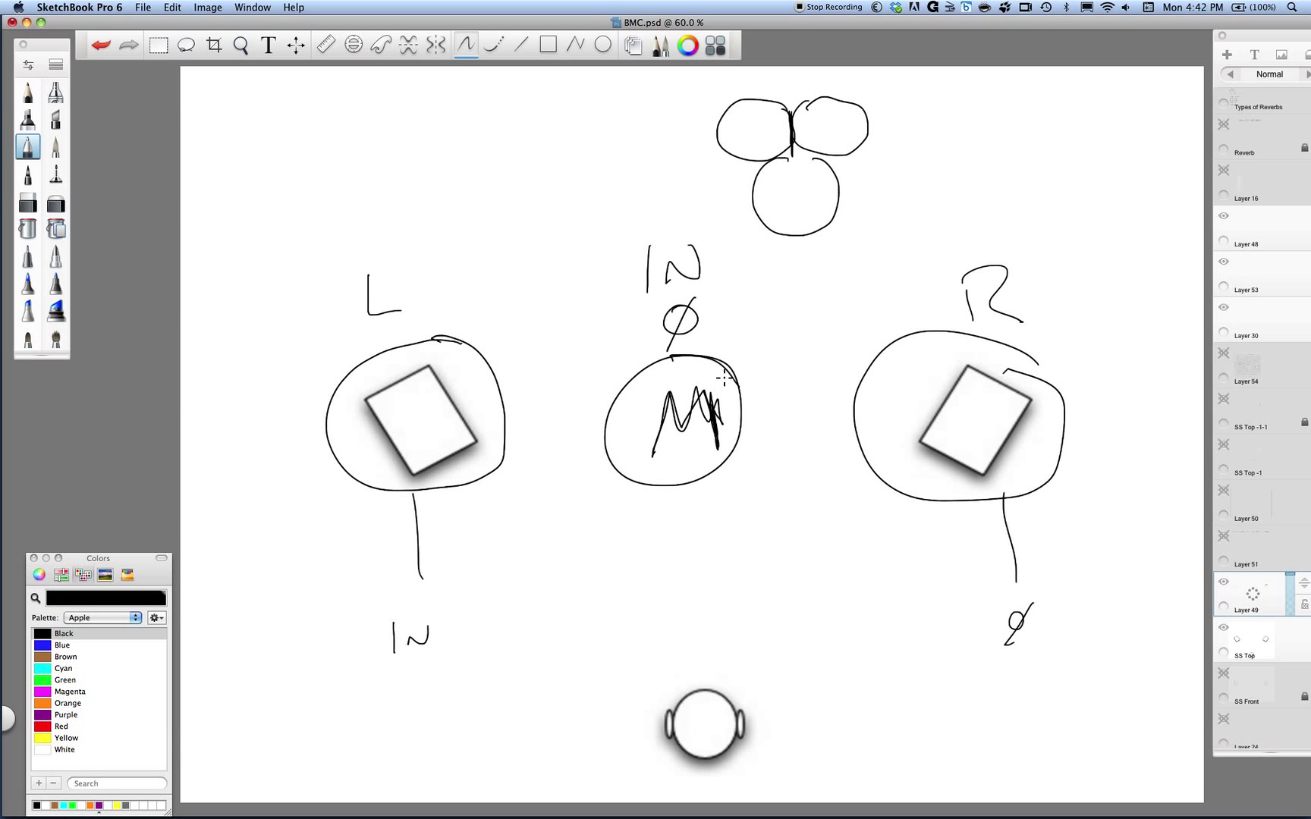
# Switch to Pro Tools and play the mix from bar 19 with the Center plug-in open on Master 1.
pyautogui.press('super+Tab')
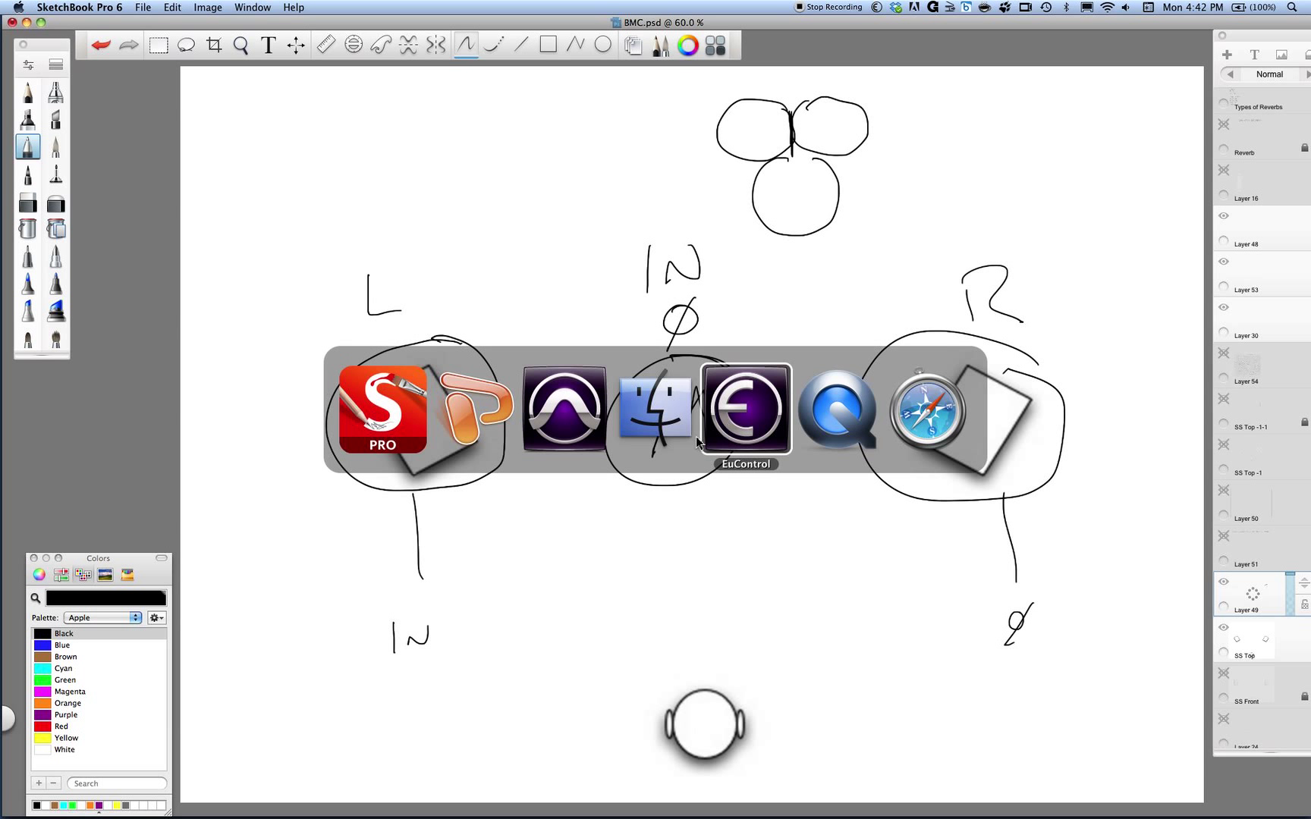
pyautogui.click(585, 449)
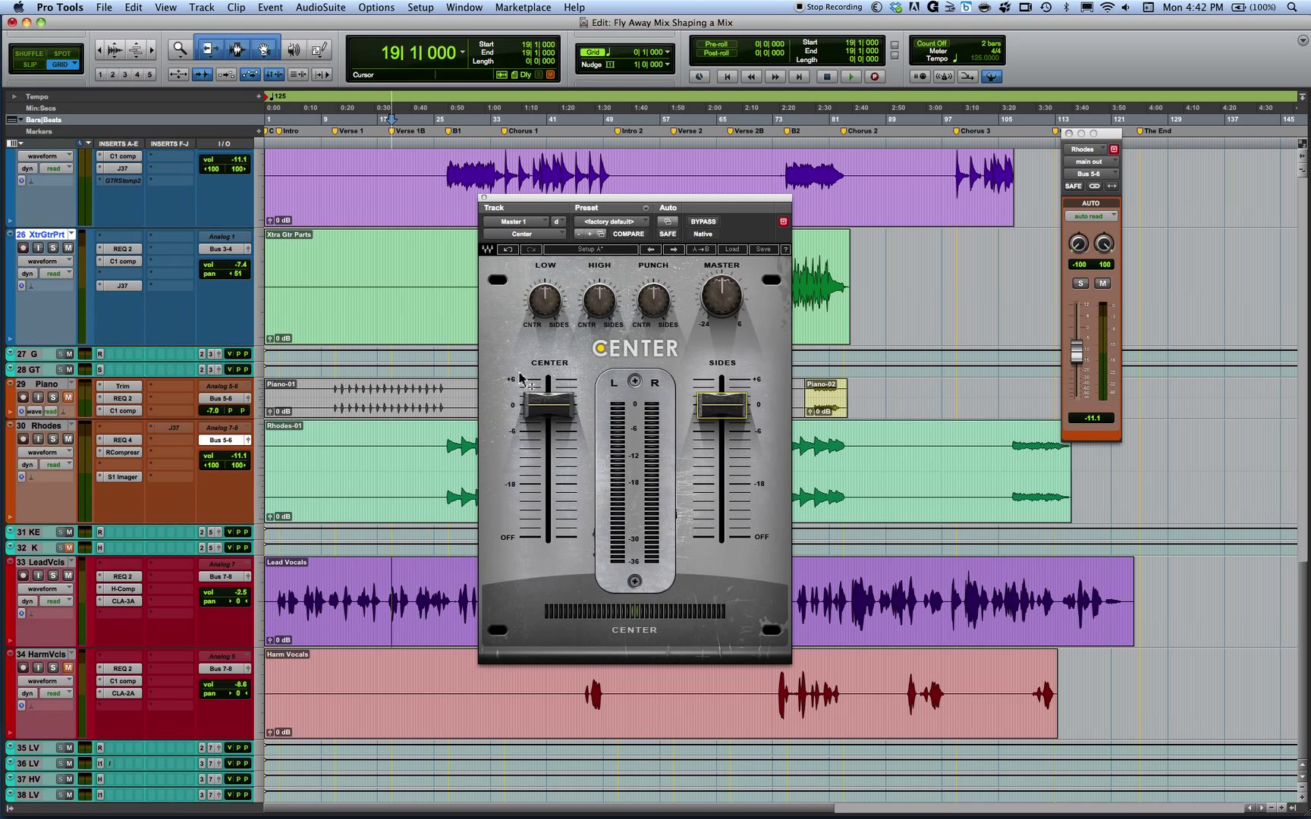
pyautogui.moveTo(737, 412)
pyautogui.press('space')
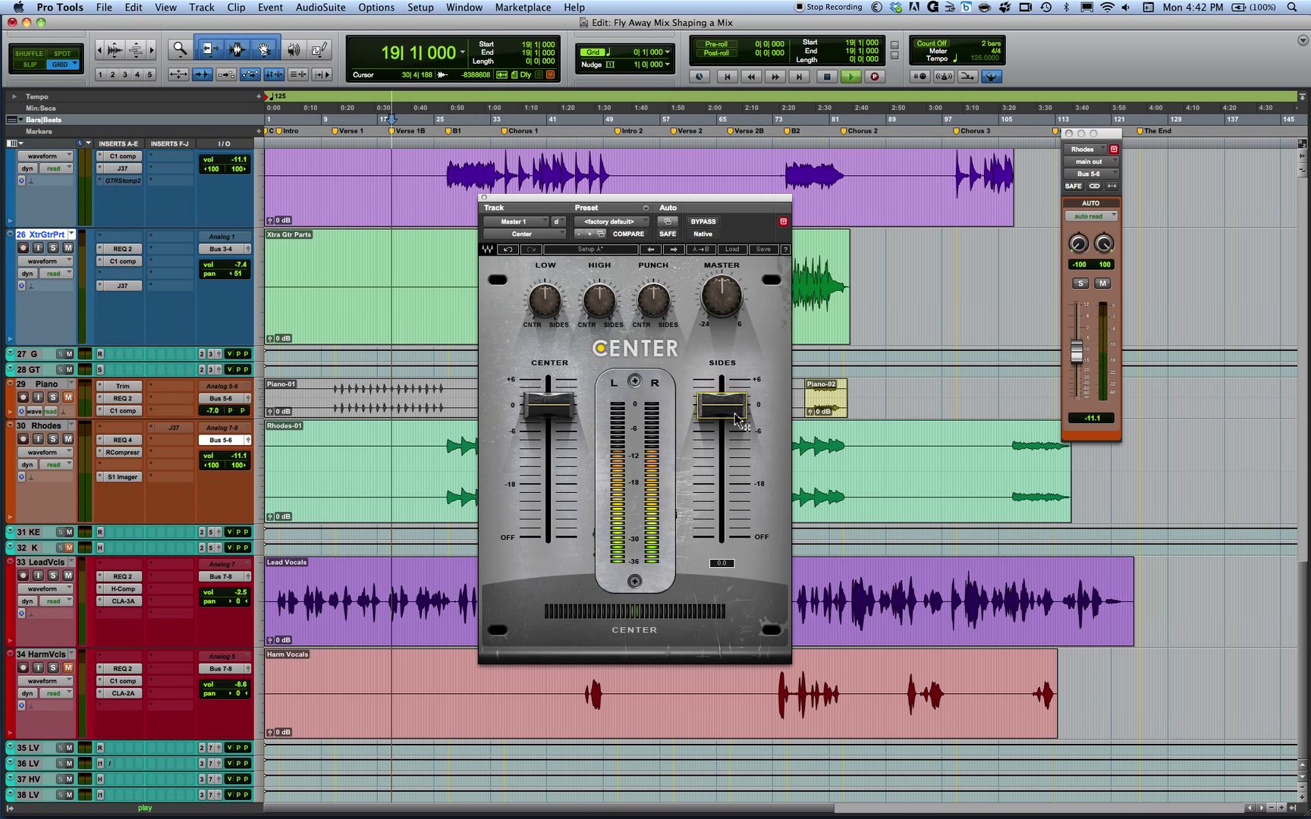
# Audition the sides alone and the center alone by turning the opposite fader off, and return both to 0 before stopping playback.
pyautogui.moveTo(557, 414)
pyautogui.moveTo(558, 414); pyautogui.dragTo(557, 546)
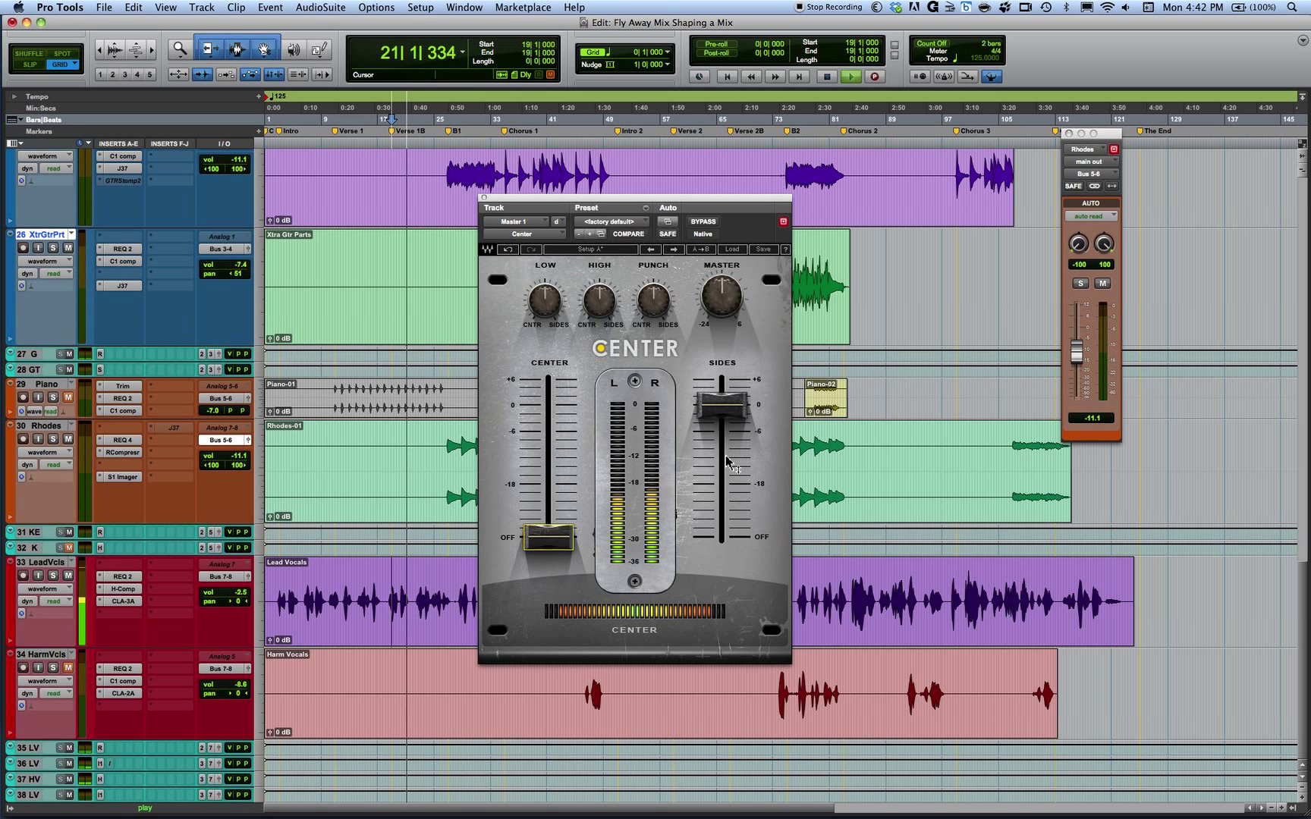
pyautogui.moveTo(722, 470)
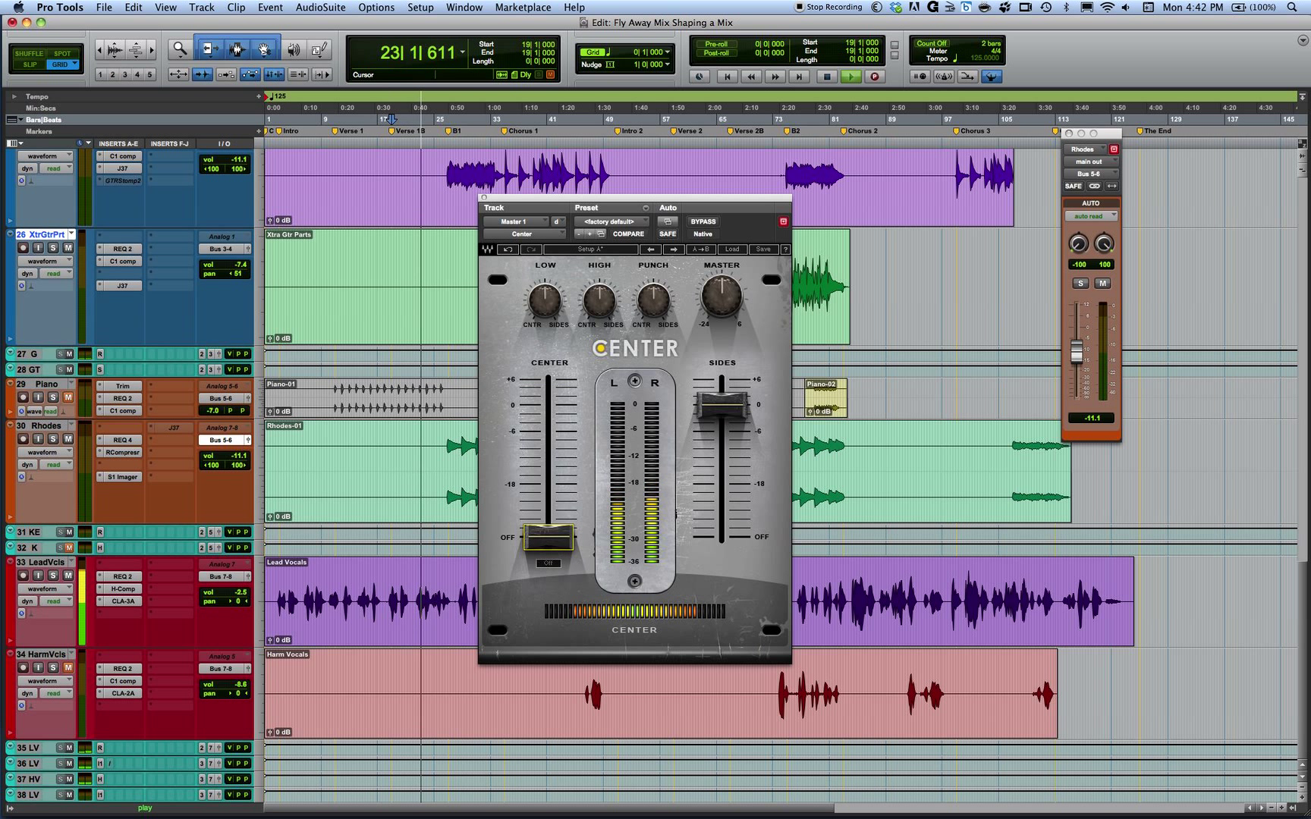
pyautogui.moveTo(724, 438); pyautogui.dragTo(722, 541)
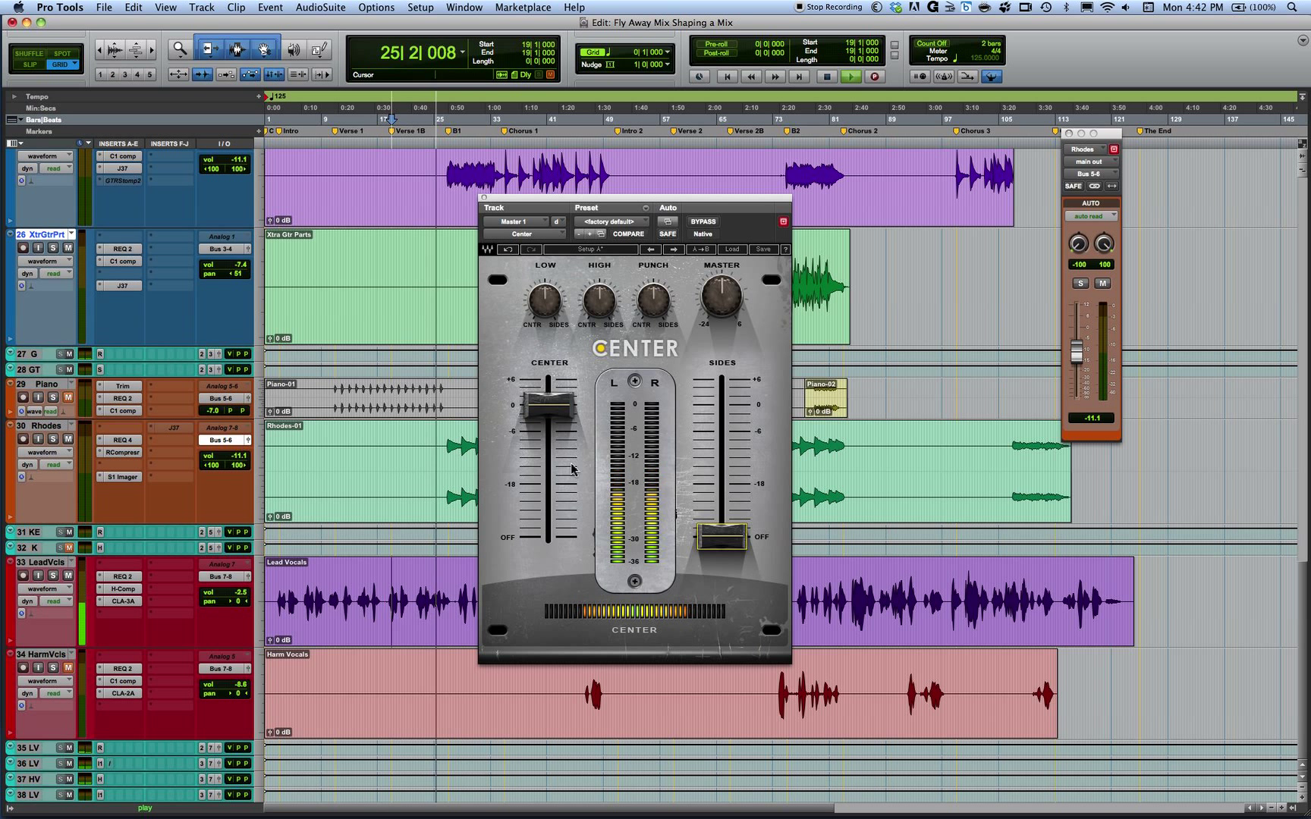
pyautogui.keyDown('alt'); pyautogui.click(725, 541); pyautogui.keyUp('alt')
pyautogui.press('space')
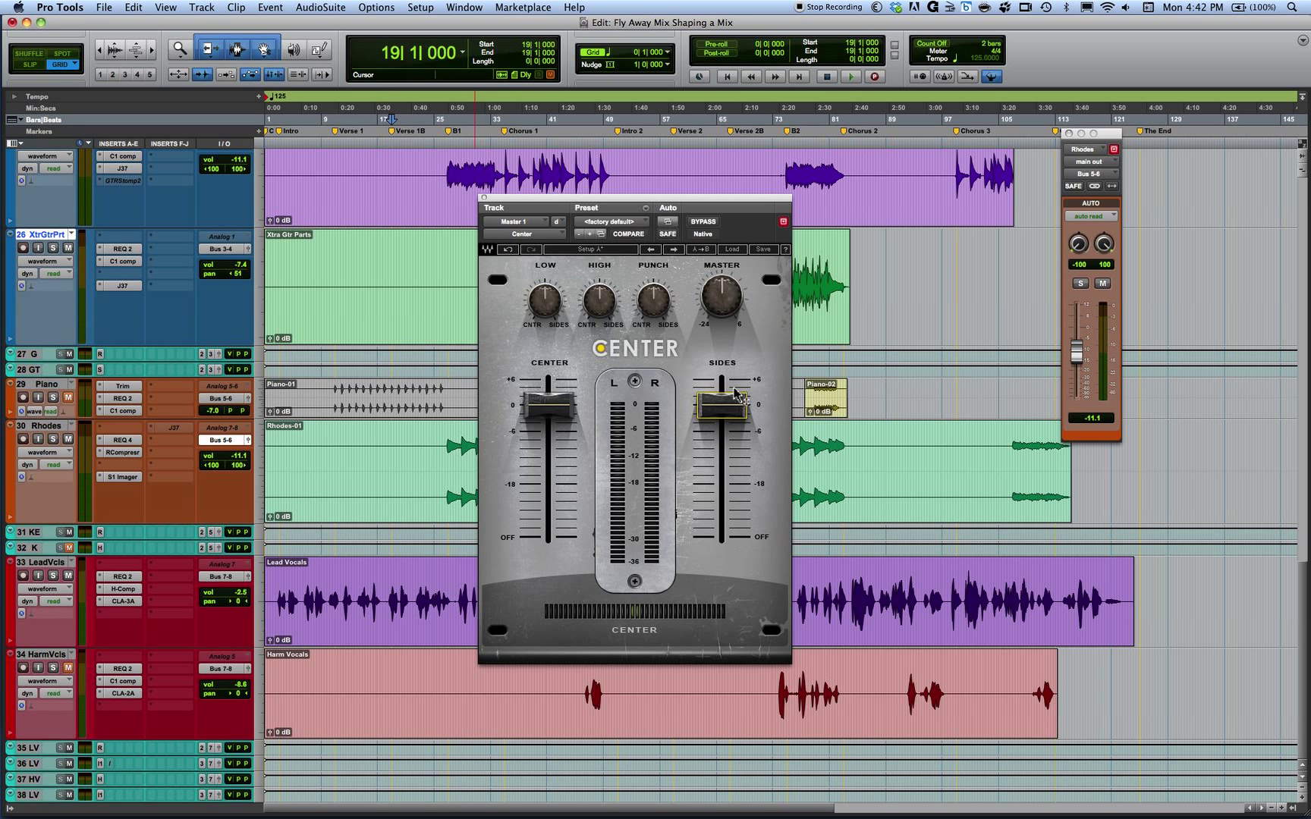
# Play the mix with the Center level lowered slightly below 0 and the Sides level raised above 0.
pyautogui.moveTo(723, 400)
pyautogui.moveTo(551, 414)
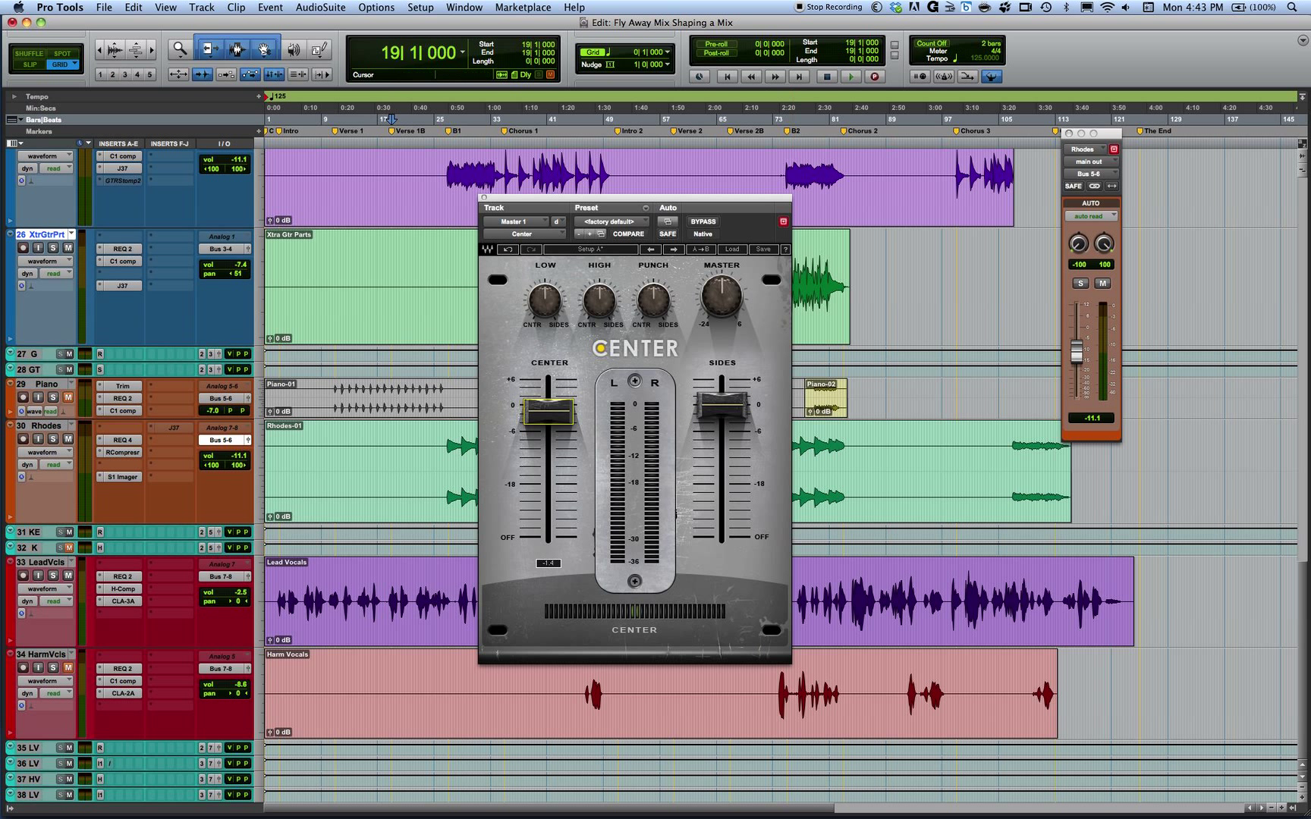
pyautogui.press('space')
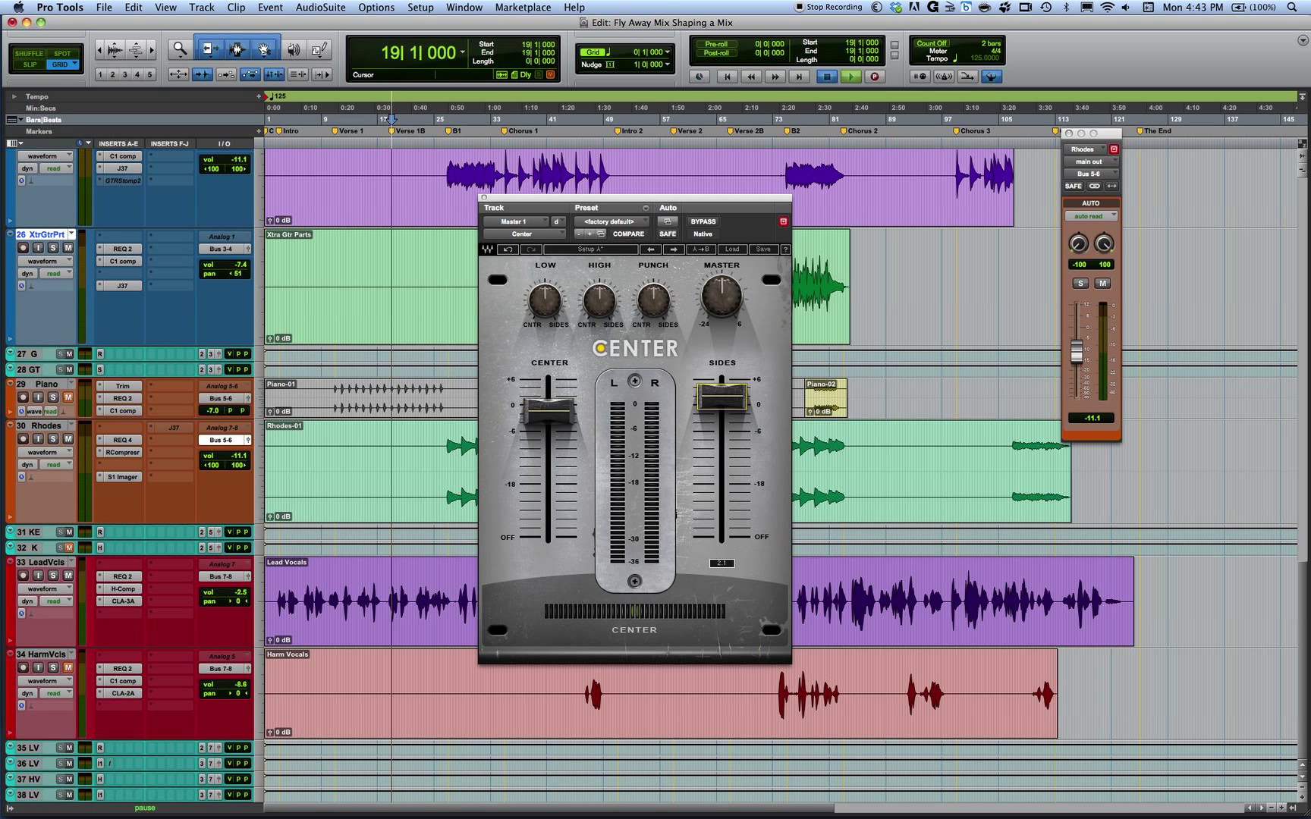
pyautogui.moveTo(723, 399); pyautogui.dragTo(725, 396)
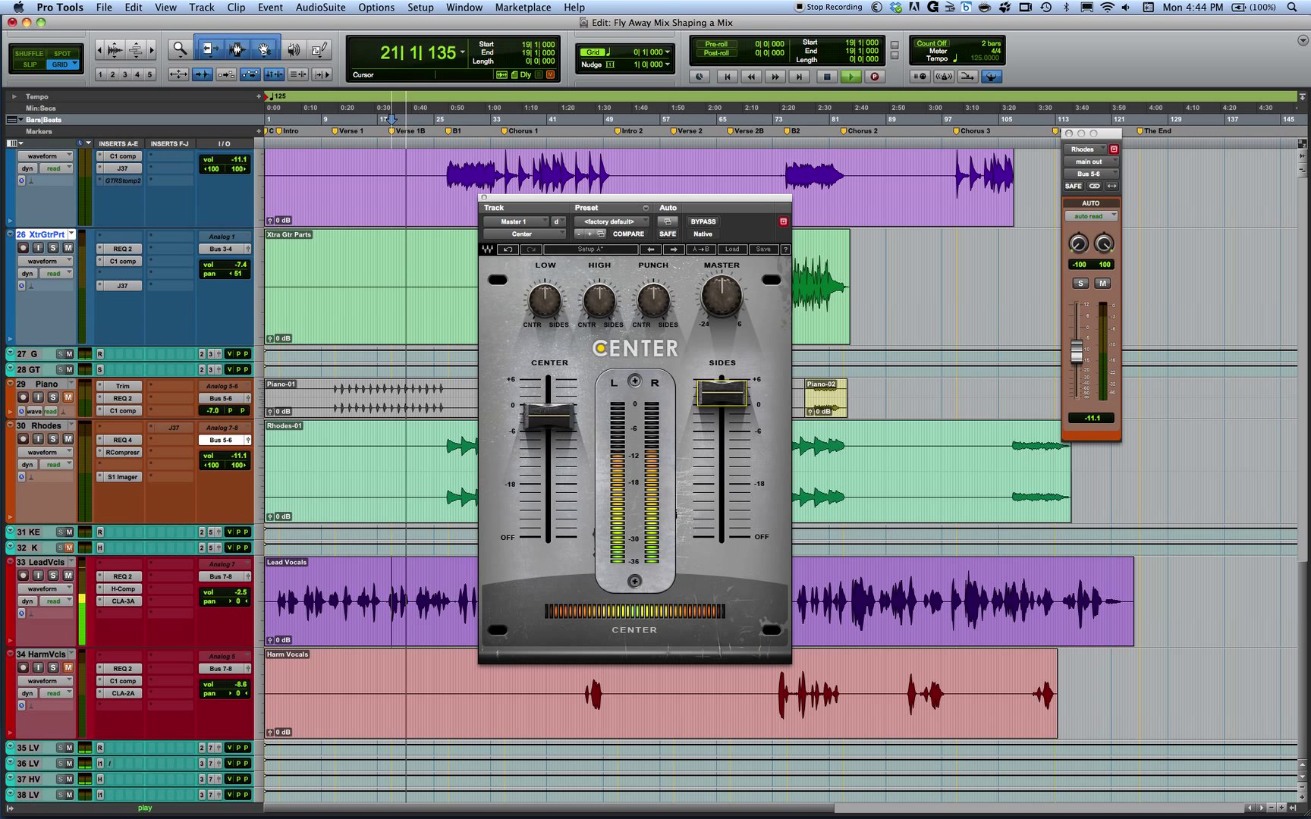
# Reverse the mid-side balance during playback by raising the Center level slightly above 0 and lowering the Sides level below 0.
pyautogui.keyDown('alt'); pyautogui.click(556, 423); pyautogui.keyUp('alt')
pyautogui.moveTo(721, 391); pyautogui.dragTo(721, 417)
pyautogui.moveTo(548, 407); pyautogui.dragTo(546, 392)
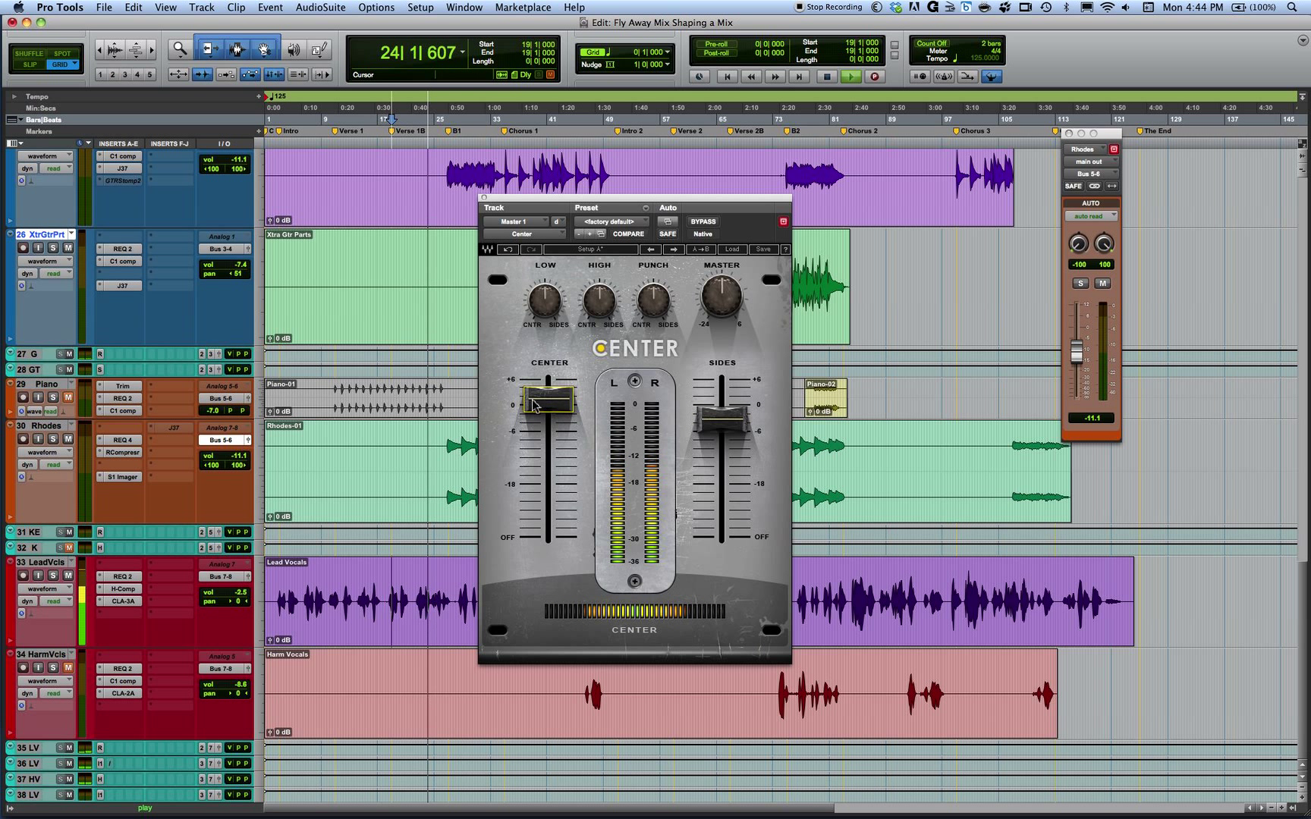
# Reset the Center and Sides levels to 0 and stop playback.
pyautogui.keyDown('alt'); pyautogui.click(535, 398); pyautogui.keyUp('alt')
pyautogui.keyDown('alt'); pyautogui.click(725, 427); pyautogui.keyUp('alt')
pyautogui.press('space')
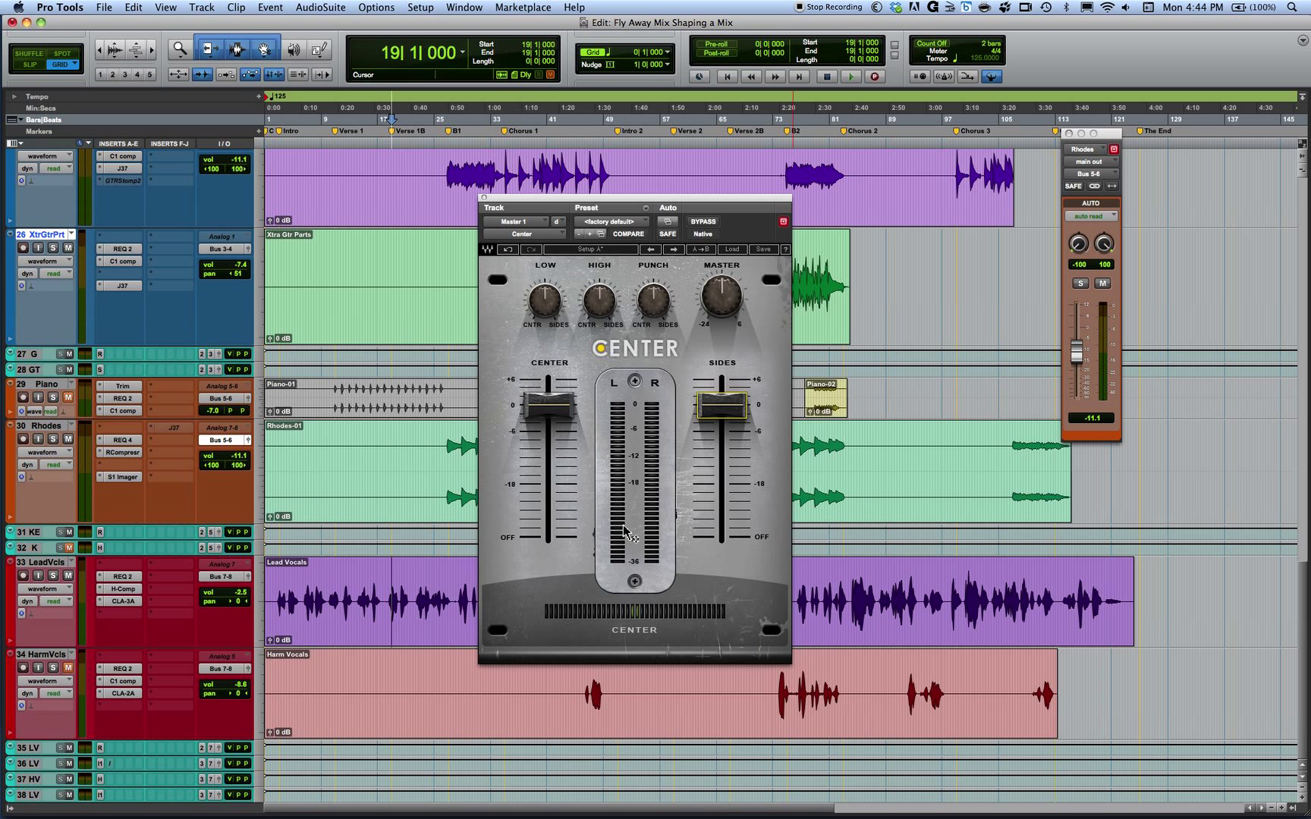
# Switch to PowerPoint, start the slide show from the Mid Side Processing slide and advance to the Join the Live Classes slide.
pyautogui.moveTo(702, 444)
pyautogui.press('super+Tab')
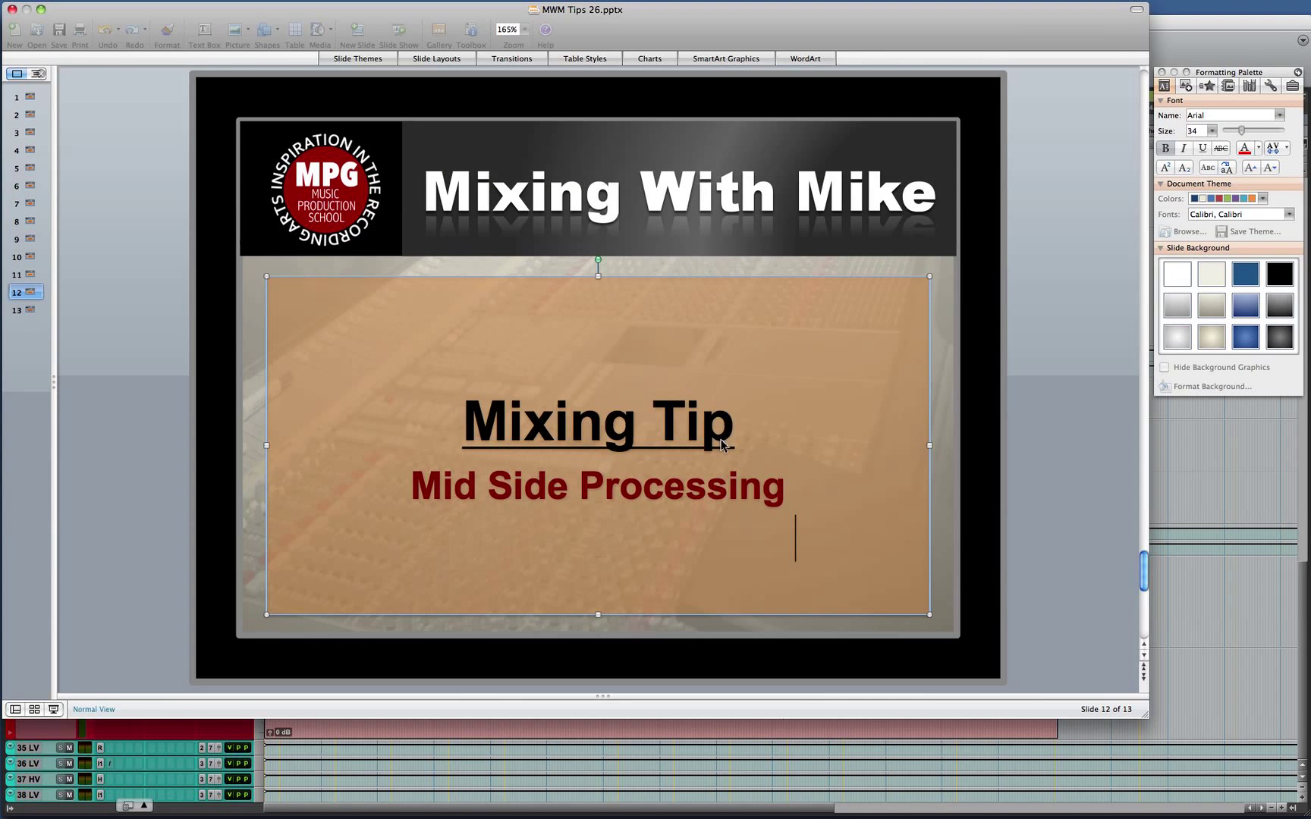
pyautogui.press('super+Return')
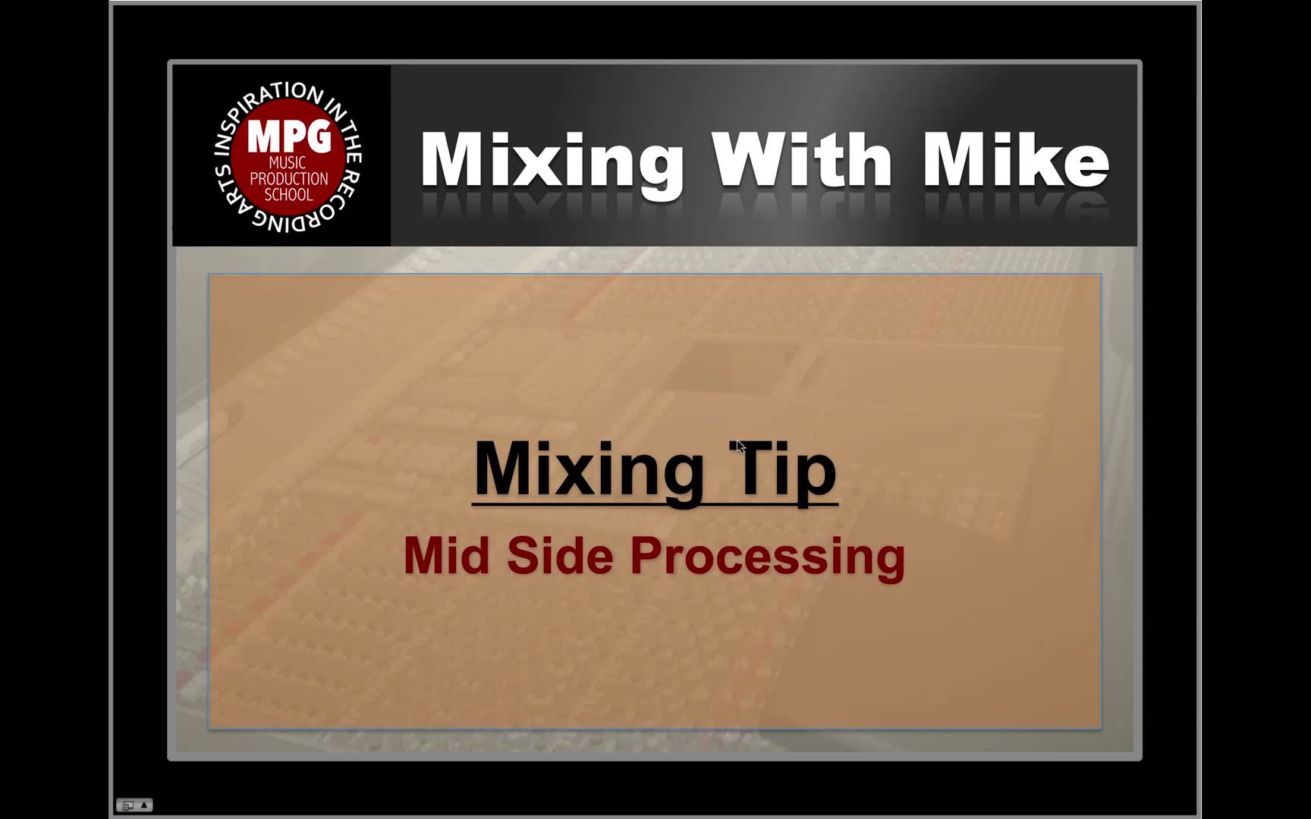
pyautogui.click(1123, 357)
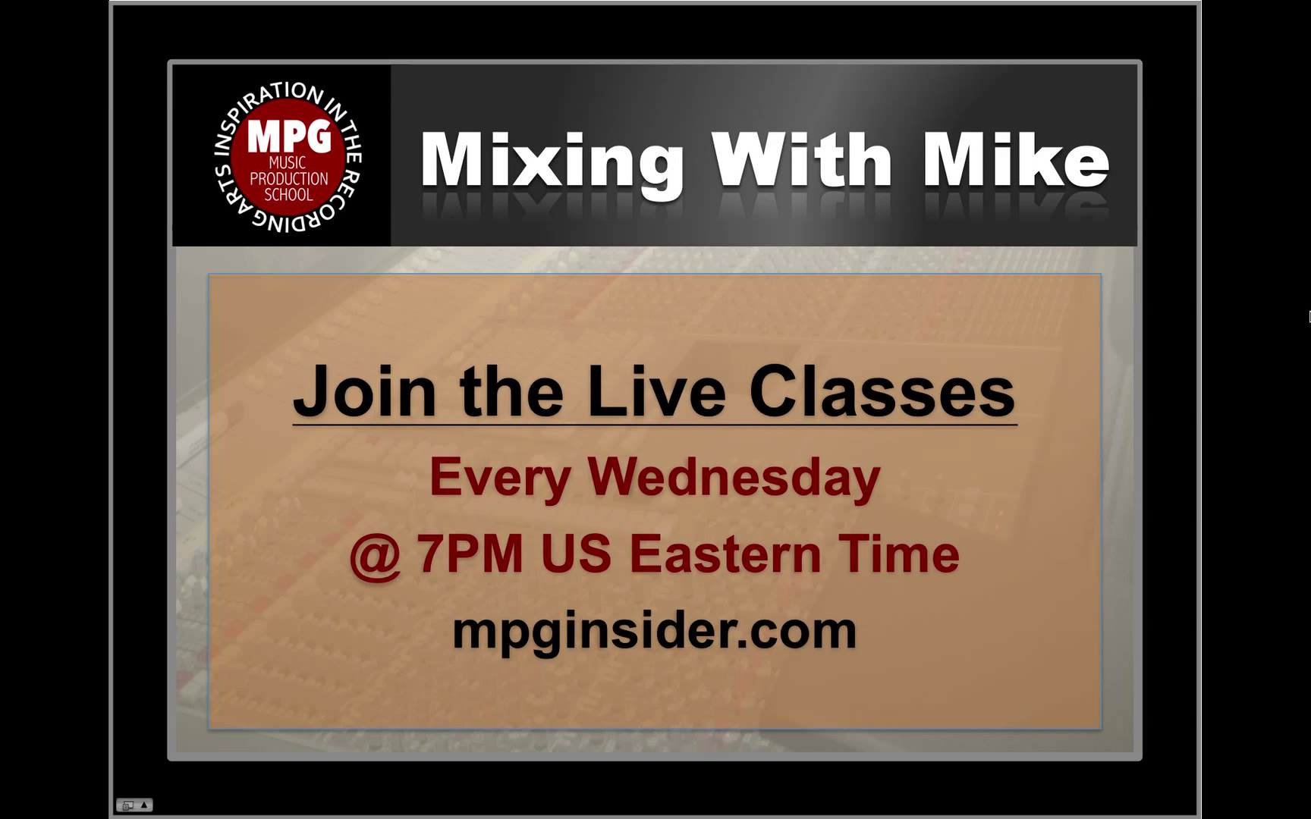